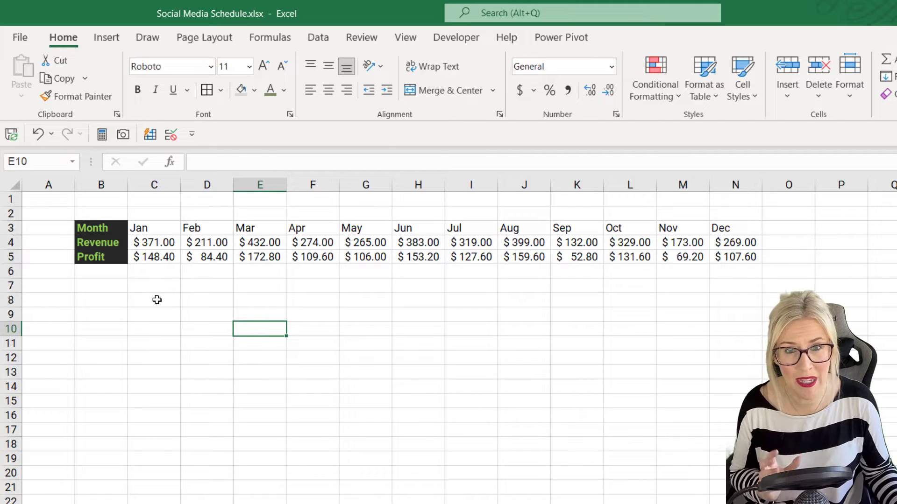
# Enter =TRANSPOSE(B3:N5) in B8 so the table spills vertically into B8:D20.
pyautogui.click(105, 306)
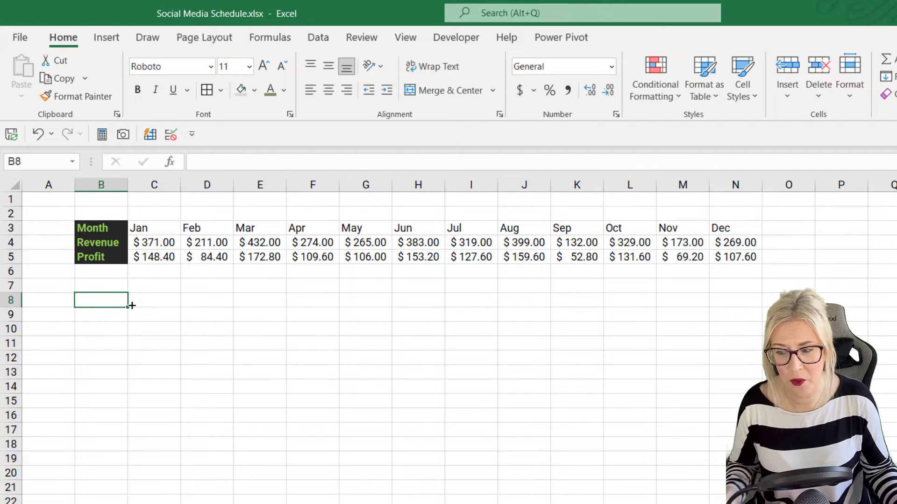
pyautogui.write('=')
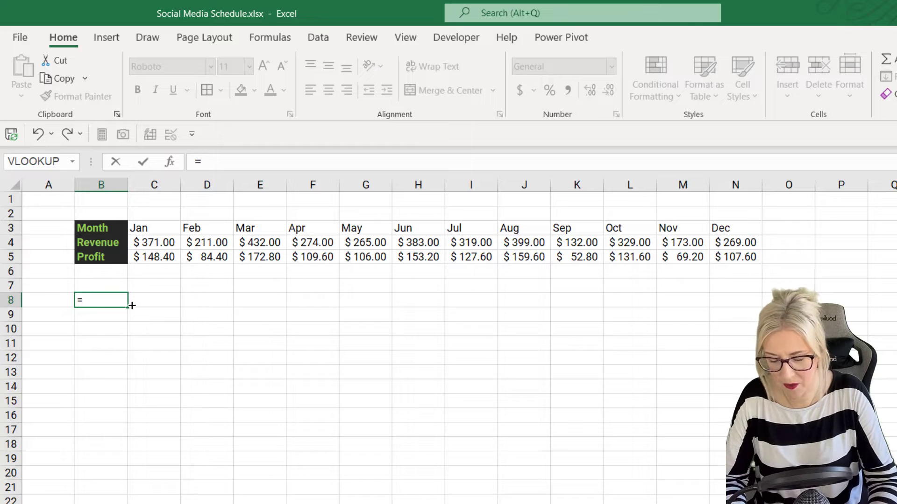
pyautogui.write('TR')
pyautogui.press('Tab')
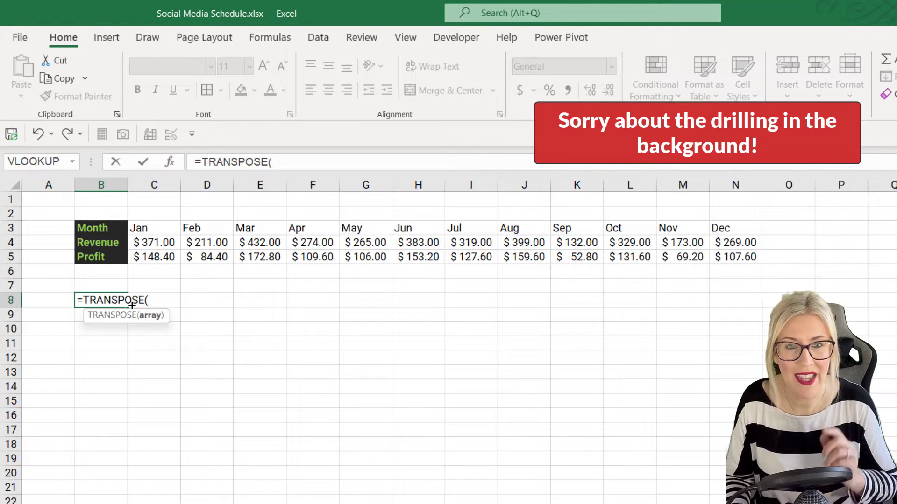
pyautogui.moveTo(104, 227); pyautogui.dragTo(731, 257)
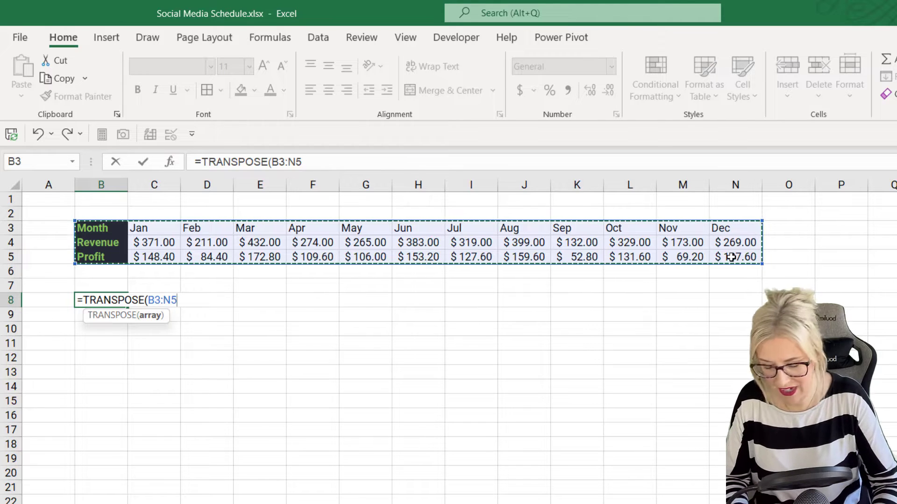
pyautogui.press('Return')
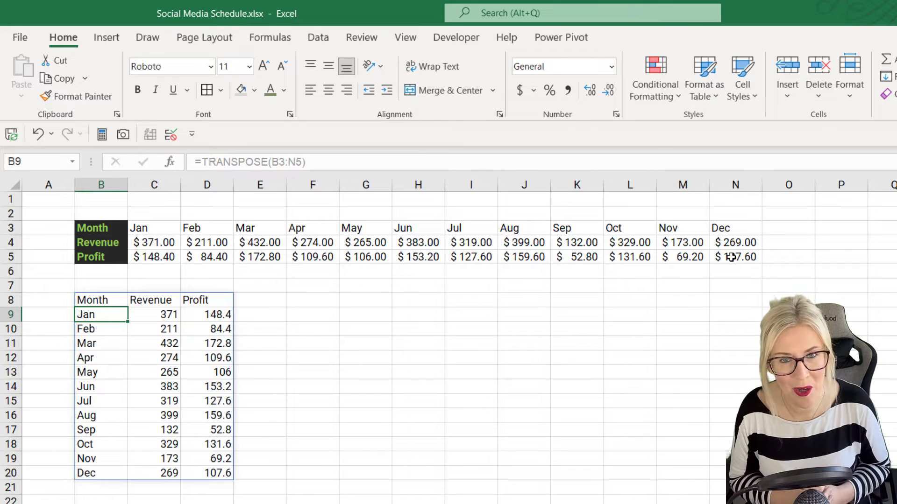
# Copy B8:D20 and paste it back as values only, replacing the TRANSPOSE formula.
pyautogui.press('Up')
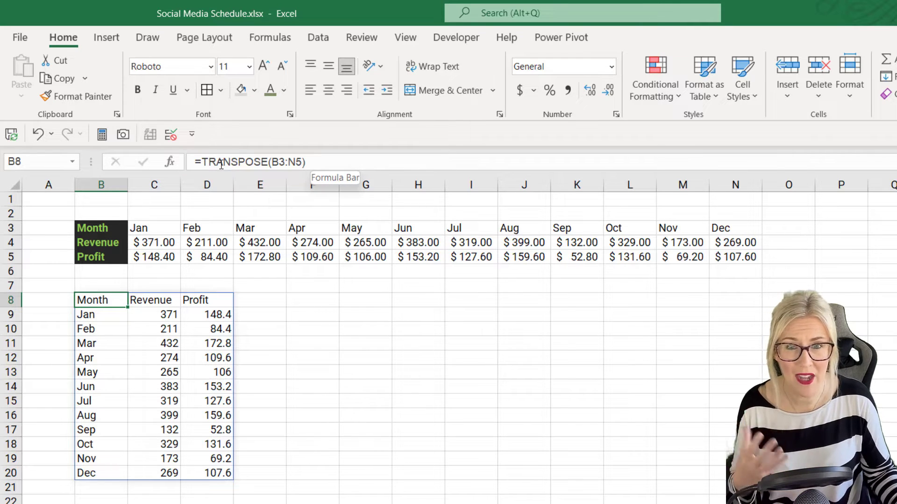
pyautogui.moveTo(94, 300); pyautogui.dragTo(218, 466)
pyautogui.hotkey('ctrl', 'c')
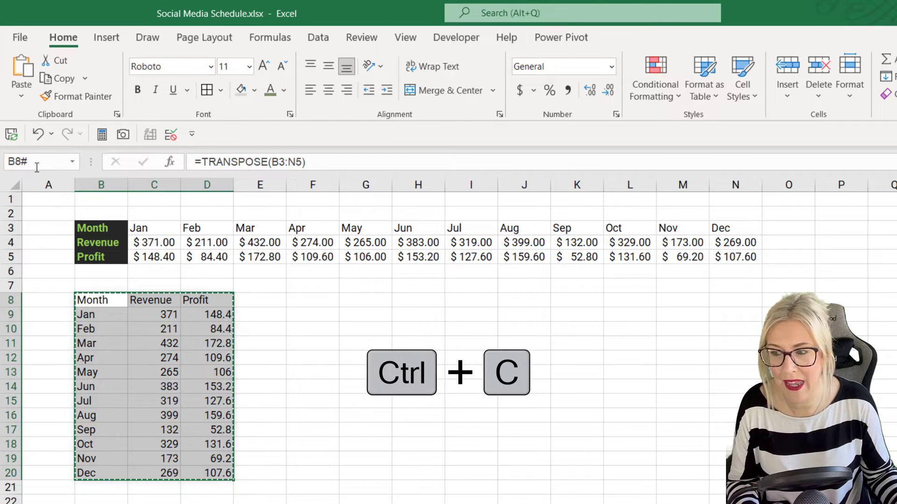
pyautogui.click(26, 97)
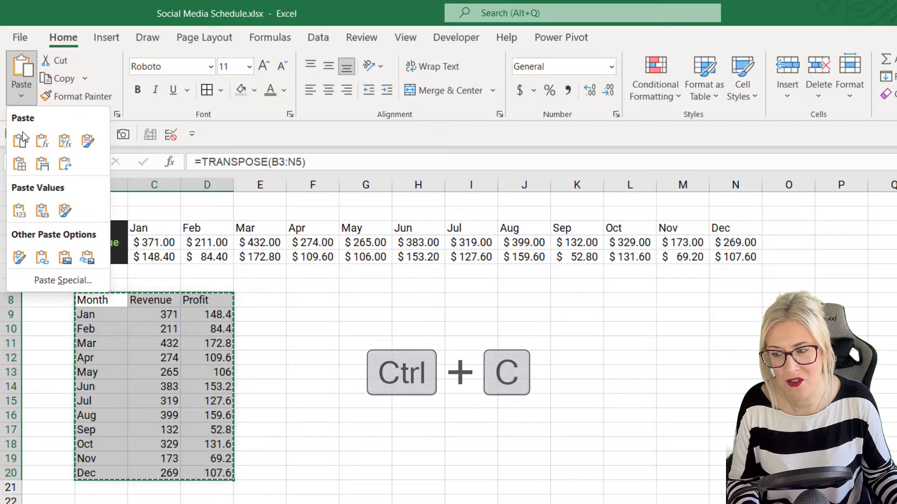
pyautogui.click(17, 210)
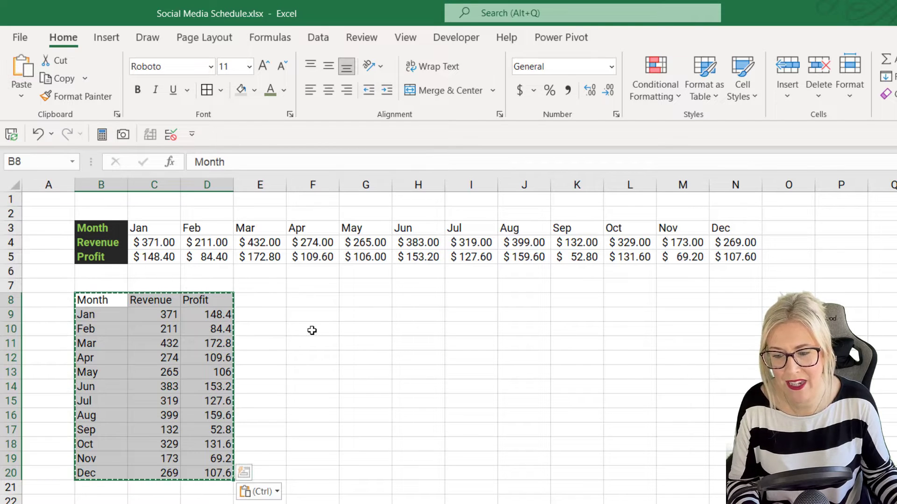
pyautogui.click(310, 329)
pyautogui.press('Escape')
# Check the pasted revenue cells, confirming Feb revenue is the plain value 211.
pyautogui.click(171, 321)
pyautogui.click(165, 331)
pyautogui.click(166, 353)
pyautogui.click(164, 339)
pyautogui.click(170, 325)
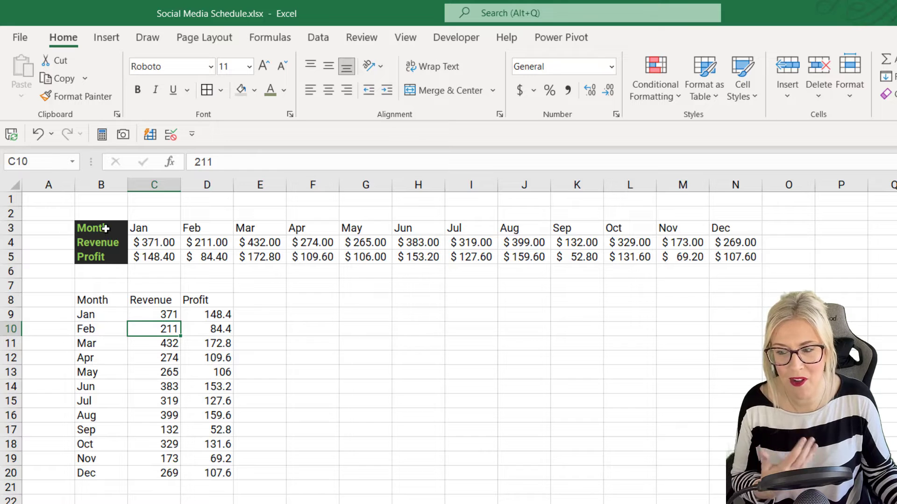
pyautogui.moveTo(103, 229); pyautogui.dragTo(355, 255)
pyautogui.click(143, 244)
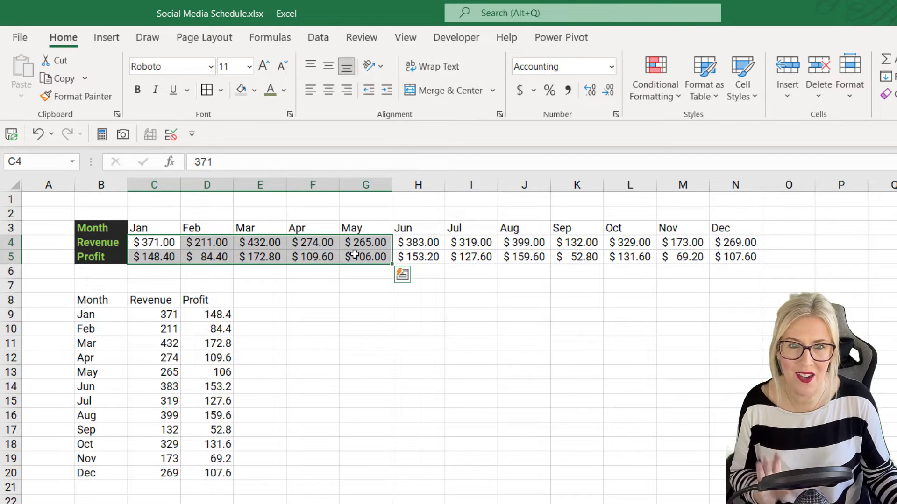
pyautogui.click(198, 346)
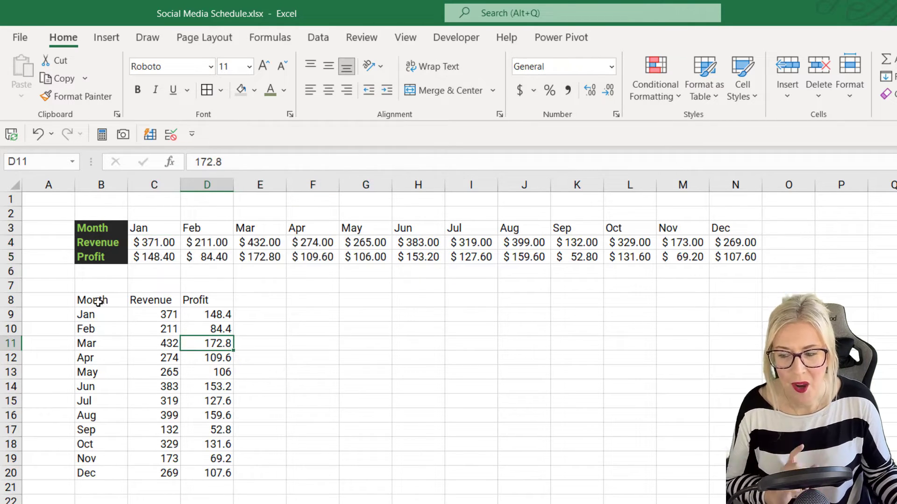
# Clear the unformatted transposed values from B8:D20.
pyautogui.moveTo(98, 303); pyautogui.dragTo(224, 473)
pyautogui.press('Delete')
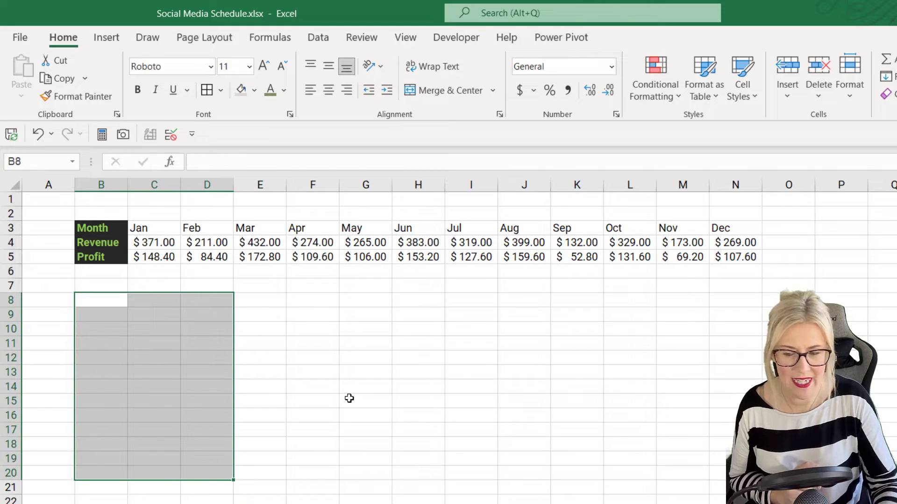
pyautogui.click(403, 382)
pyautogui.click(105, 305)
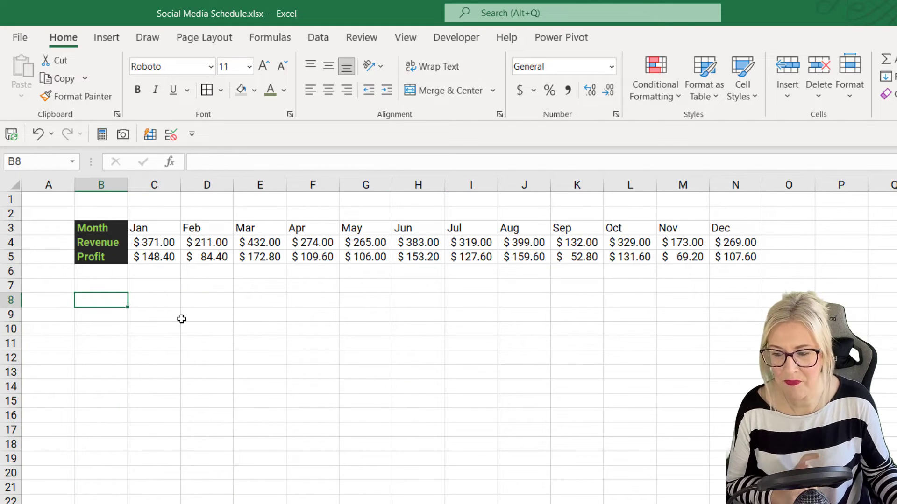
# Copy the whole original table B3:N5 and select B8 as the paste destination.
pyautogui.click(418, 242)
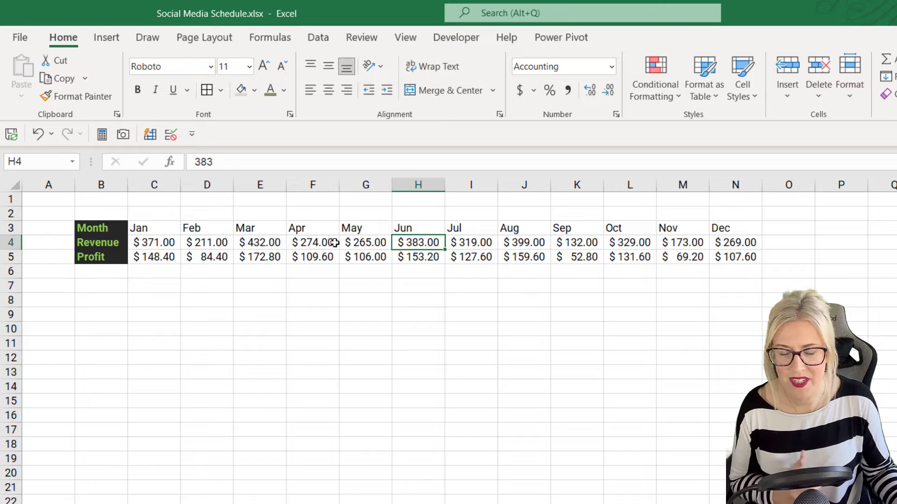
pyautogui.hotkey('ctrl', 'a')
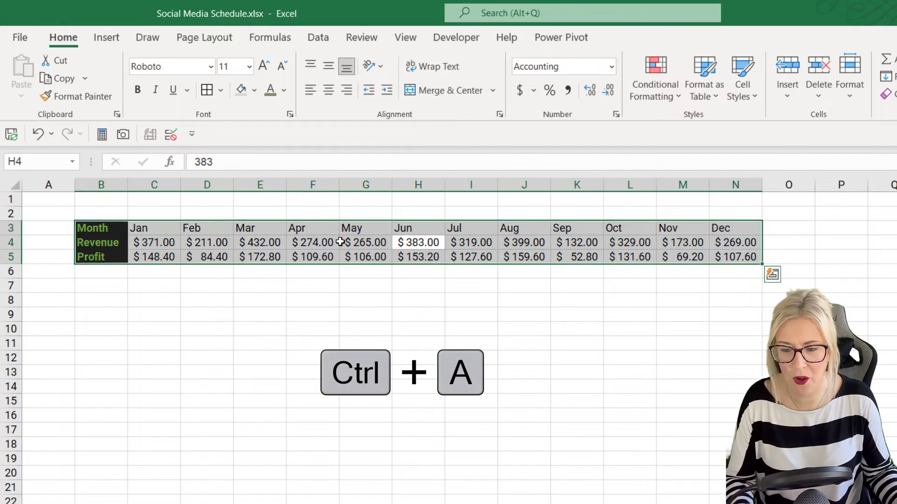
pyautogui.hotkey('ctrl', 'c')
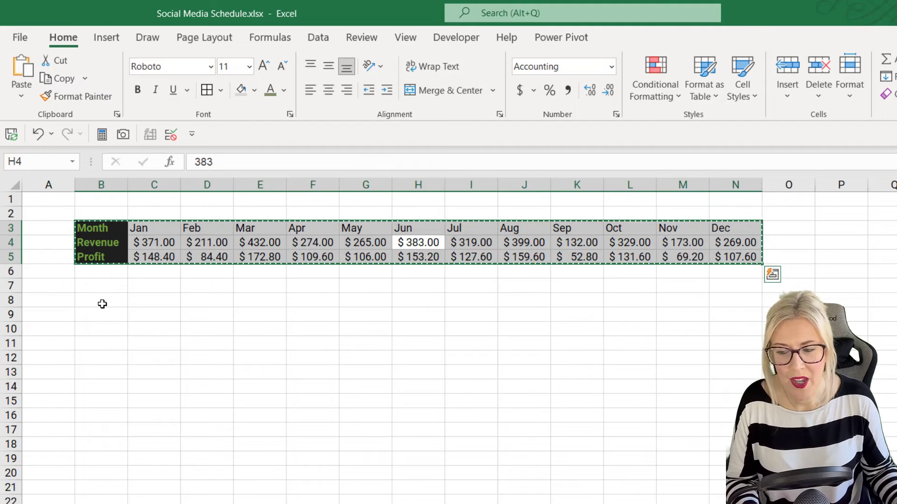
pyautogui.click(102, 304)
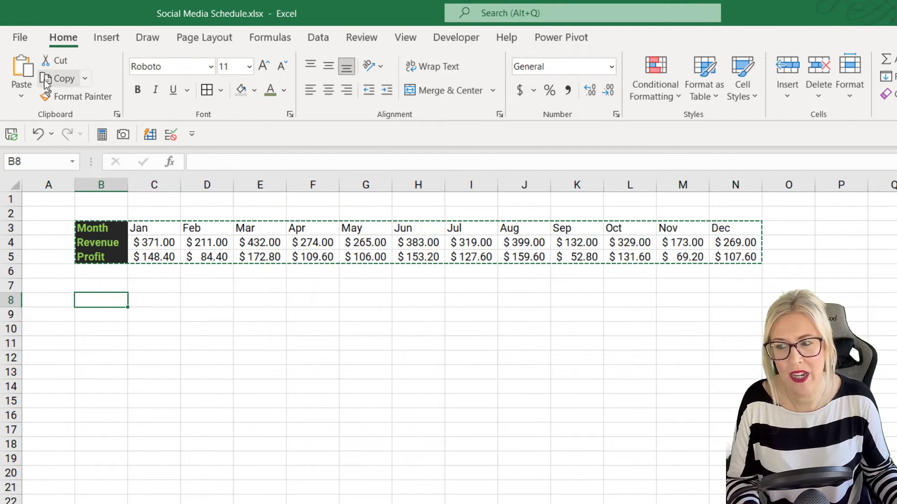
# Paste Special at B8 with All using Source theme and Transpose ticked.
pyautogui.click(22, 96)
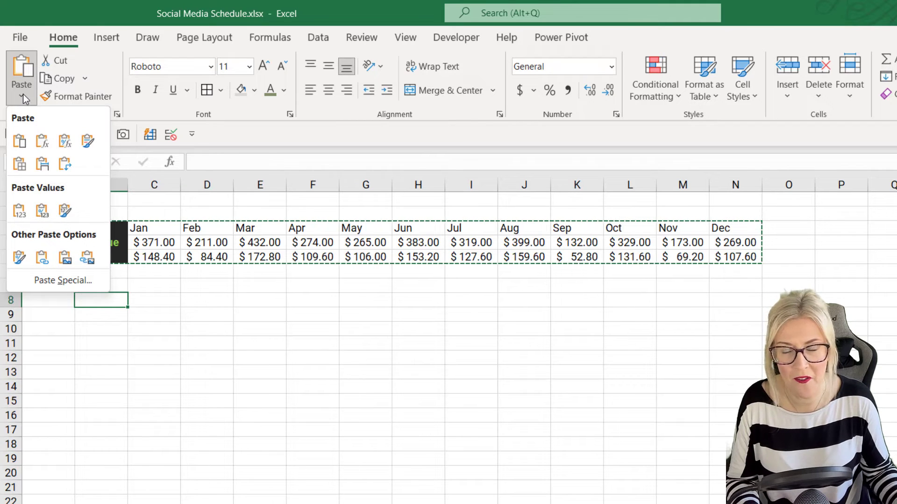
pyautogui.click(22, 279)
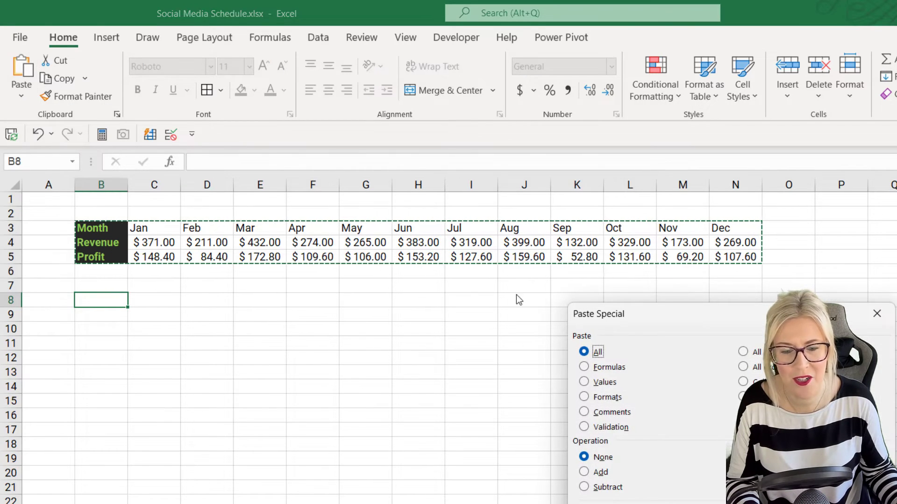
pyautogui.moveTo(676, 322); pyautogui.dragTo(290, 241)
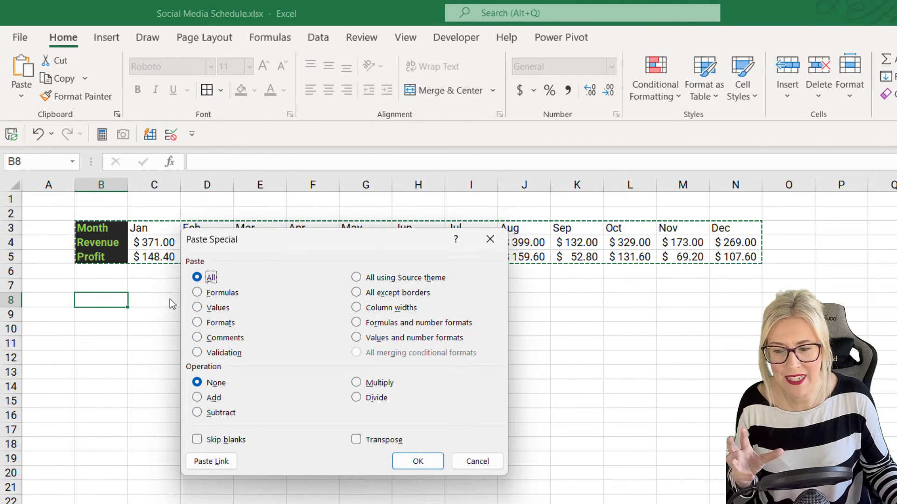
pyautogui.click(356, 278)
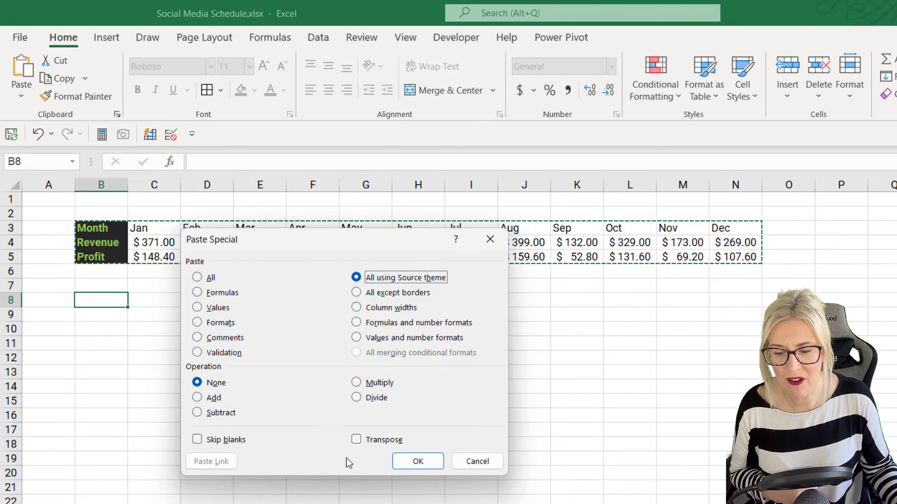
pyautogui.click(356, 440)
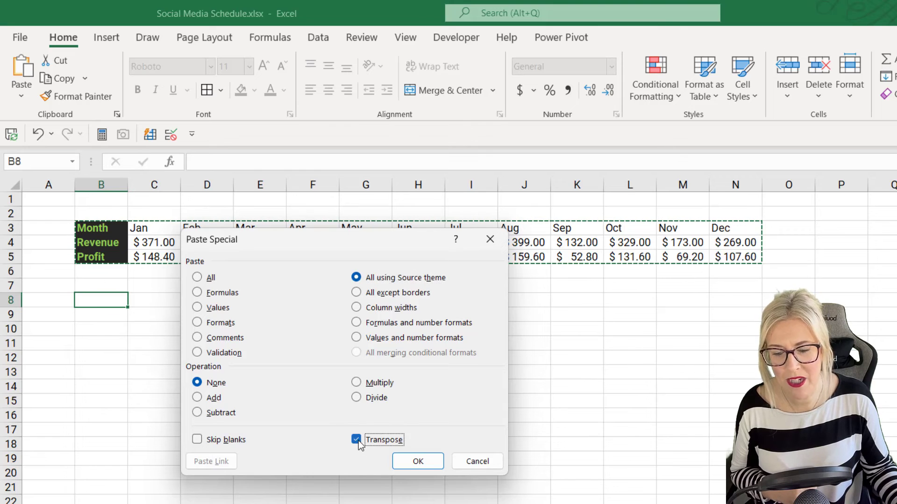
pyautogui.click(415, 462)
# Deselect the pasted table and cancel the copy marquee around the original table.
pyautogui.click(360, 368)
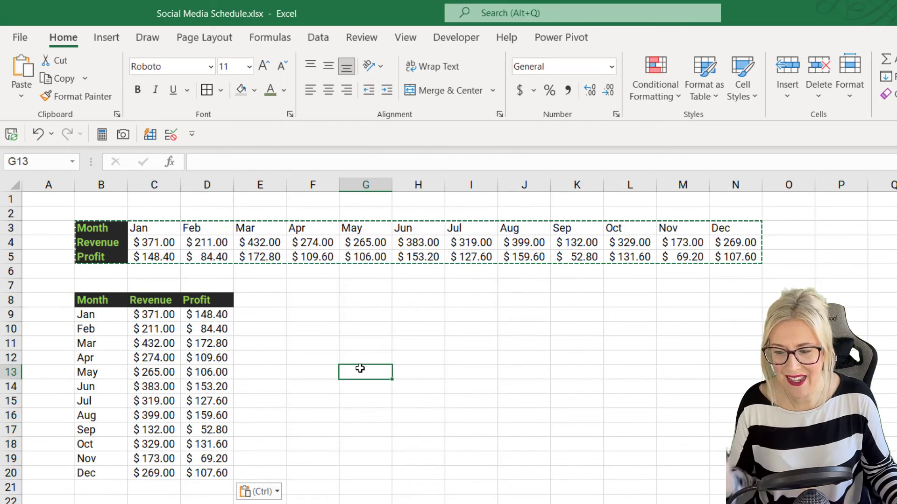
pyautogui.press('Escape')
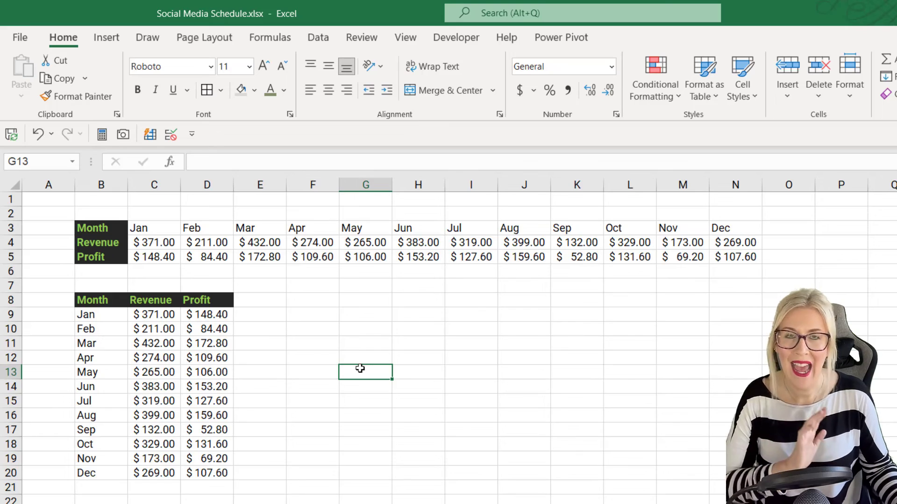